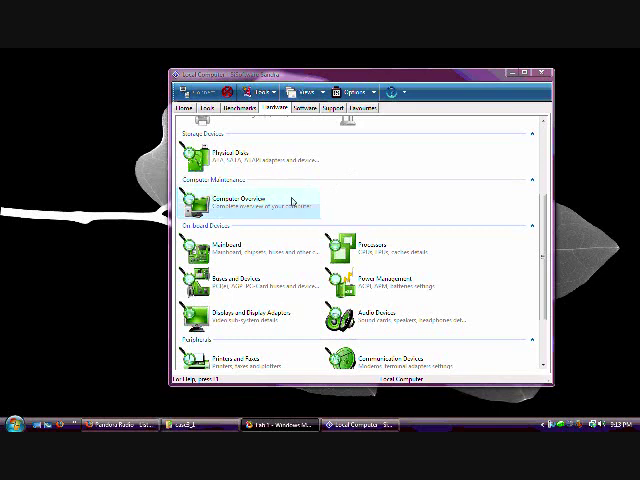
- View and close the computer overview and Mainboard reports
{"action": "left_click", "coordinate": [268, 207]}
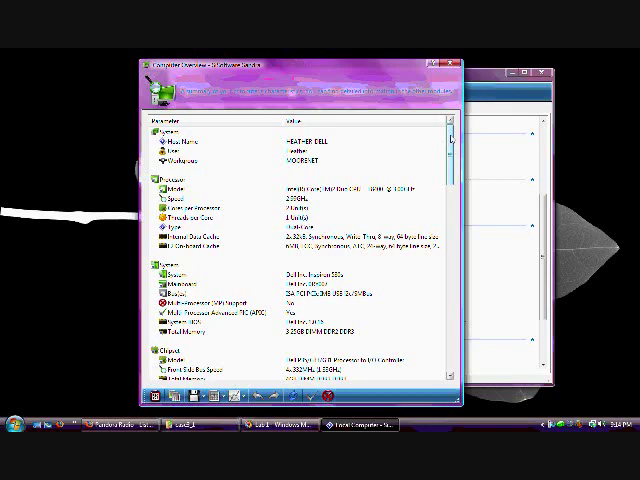
{"action": "left_click_drag", "start_coordinate": [450, 138], "coordinate": [452, 340]}
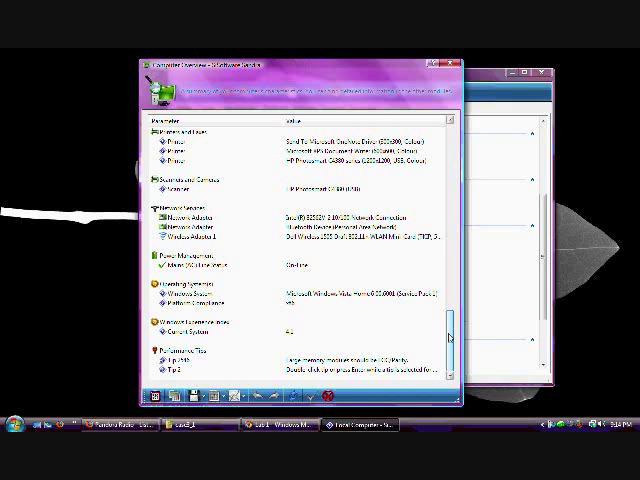
{"action": "left_click", "coordinate": [450, 66]}
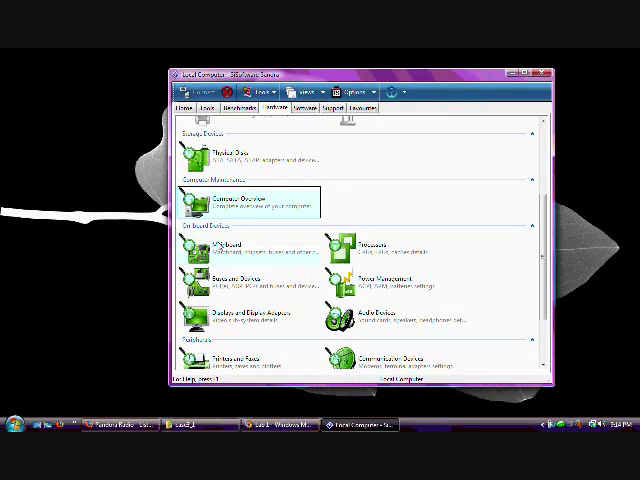
{"action": "left_click", "coordinate": [283, 252]}
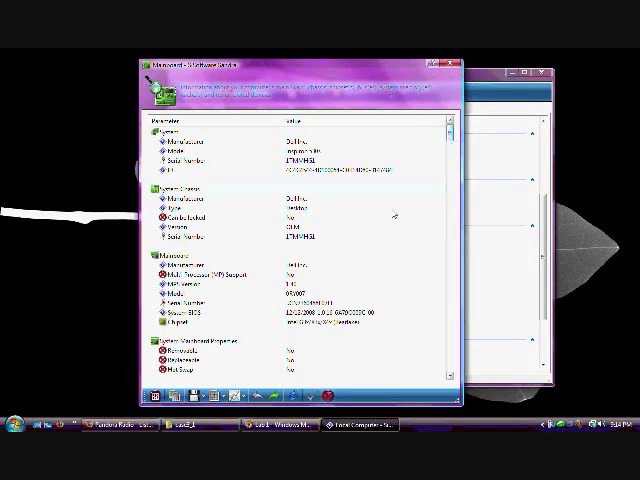
{"action": "scroll", "coordinate": [394, 215], "scroll_direction": "down", "scroll_amount": 2}
{"action": "scroll", "coordinate": [417, 202], "scroll_direction": "down", "scroll_amount": 2}
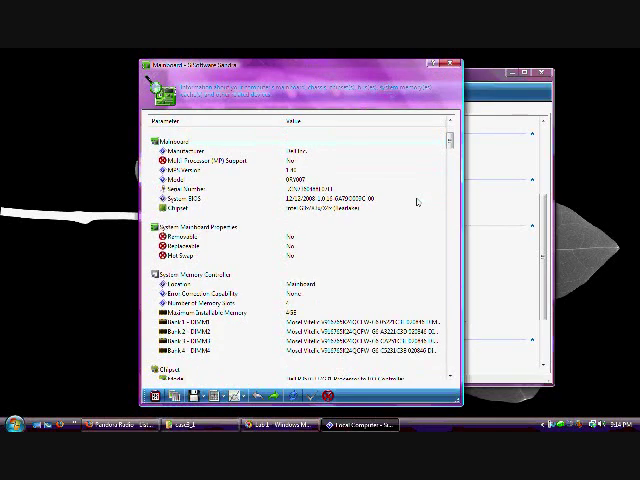
{"action": "scroll", "coordinate": [417, 202], "scroll_direction": "down", "scroll_amount": 2}
{"action": "scroll", "coordinate": [417, 202], "scroll_direction": "down", "scroll_amount": 2}
{"action": "scroll", "coordinate": [417, 202], "scroll_direction": "down", "scroll_amount": 2}
{"action": "scroll", "coordinate": [417, 202], "scroll_direction": "down", "scroll_amount": 2}
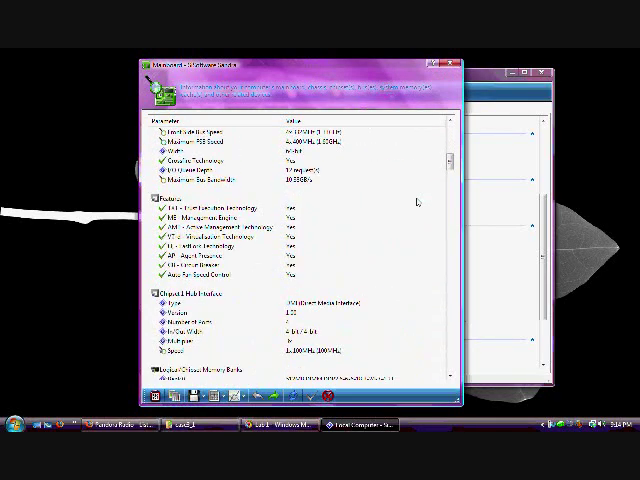
{"action": "scroll", "coordinate": [417, 202], "scroll_direction": "down", "scroll_amount": 2}
{"action": "scroll", "coordinate": [417, 202], "scroll_direction": "down", "scroll_amount": 3}
{"action": "scroll", "coordinate": [417, 202], "scroll_direction": "down", "scroll_amount": 2}
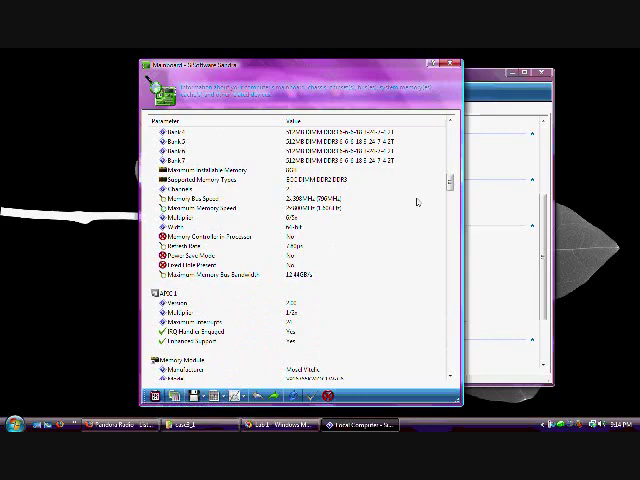
{"action": "scroll", "coordinate": [417, 202], "scroll_direction": "down", "scroll_amount": 2}
{"action": "scroll", "coordinate": [417, 202], "scroll_direction": "down", "scroll_amount": 2}
{"action": "scroll", "coordinate": [417, 202], "scroll_direction": "down", "scroll_amount": 2}
{"action": "scroll", "coordinate": [417, 202], "scroll_direction": "down", "scroll_amount": 2}
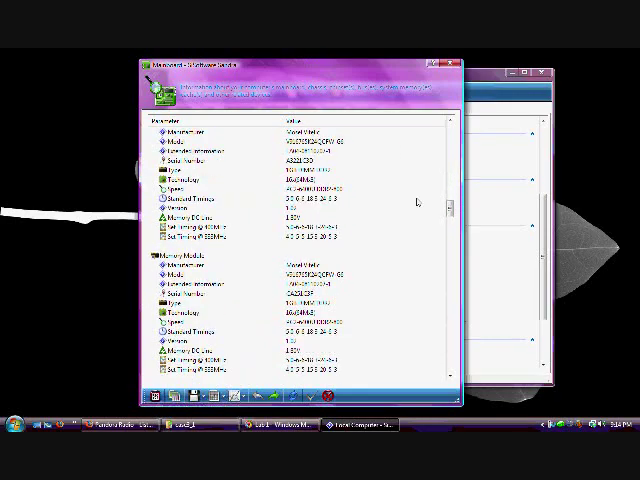
{"action": "scroll", "coordinate": [417, 202], "scroll_direction": "down", "scroll_amount": 3}
{"action": "scroll", "coordinate": [417, 202], "scroll_direction": "down", "scroll_amount": 3}
{"action": "scroll", "coordinate": [417, 202], "scroll_direction": "down", "scroll_amount": 2}
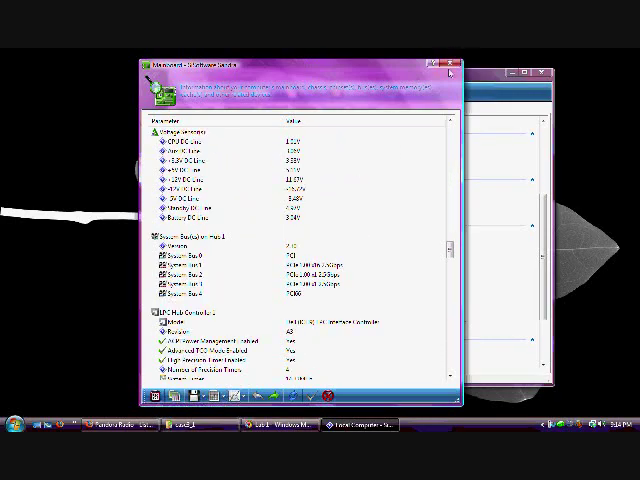
{"action": "left_click", "coordinate": [449, 70]}
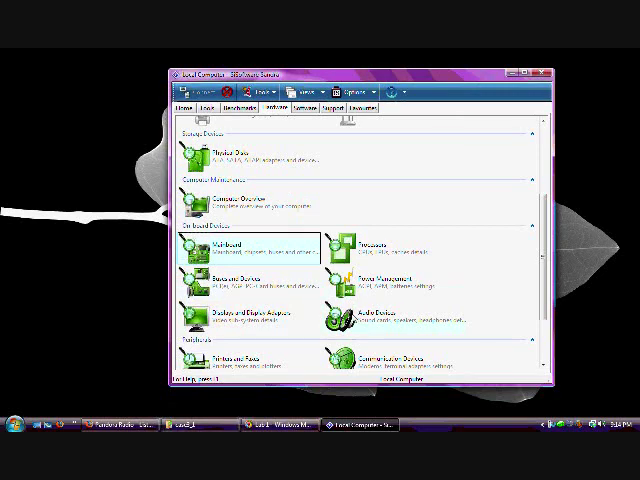
- Open the Processors report from its context menu, then close it
{"action": "left_click", "coordinate": [368, 252]}
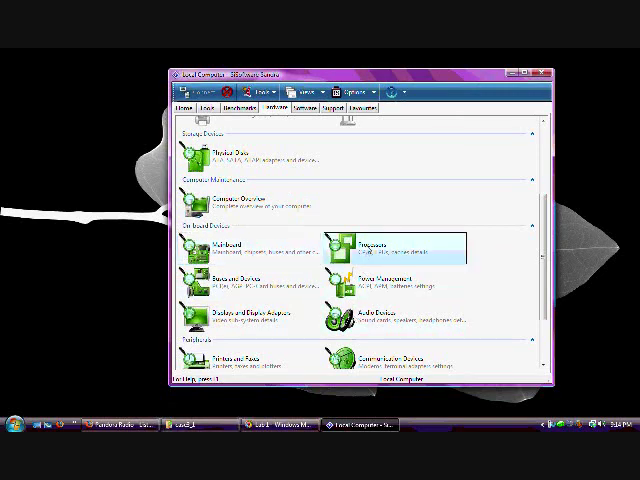
{"action": "right_click", "coordinate": [378, 254]}
{"action": "left_click", "coordinate": [400, 256]}
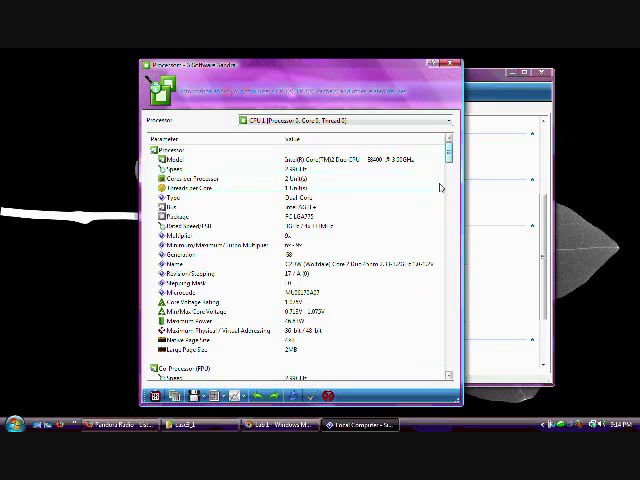
{"action": "scroll", "coordinate": [411, 187], "scroll_direction": "down", "scroll_amount": 3}
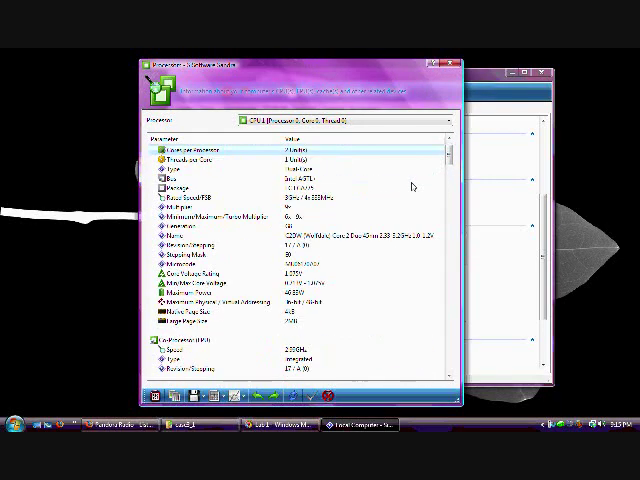
{"action": "scroll", "coordinate": [411, 187], "scroll_direction": "down", "scroll_amount": 3}
{"action": "scroll", "coordinate": [411, 187], "scroll_direction": "down", "scroll_amount": 3}
{"action": "scroll", "coordinate": [411, 187], "scroll_direction": "down", "scroll_amount": 3}
{"action": "scroll", "coordinate": [411, 187], "scroll_direction": "down", "scroll_amount": 3}
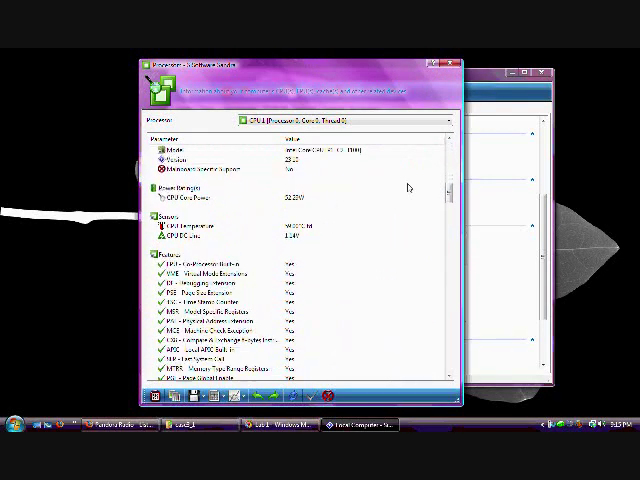
{"action": "scroll", "coordinate": [411, 187], "scroll_direction": "down", "scroll_amount": 3}
{"action": "scroll", "coordinate": [405, 195], "scroll_direction": "down", "scroll_amount": 3}
{"action": "scroll", "coordinate": [404, 197], "scroll_direction": "down", "scroll_amount": 3}
{"action": "scroll", "coordinate": [404, 197], "scroll_direction": "down", "scroll_amount": 3}
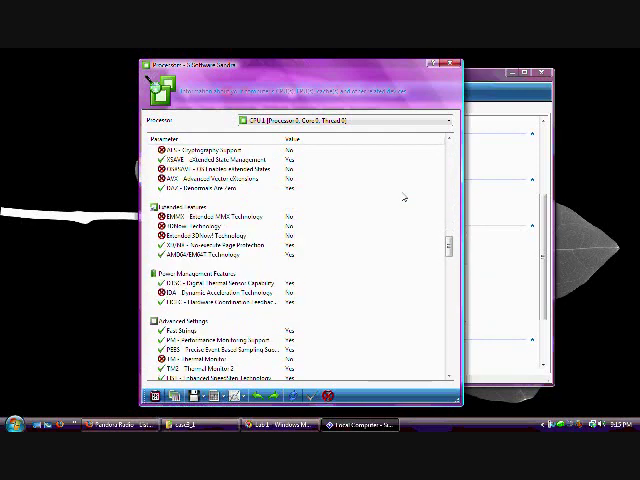
{"action": "scroll", "coordinate": [404, 197], "scroll_direction": "down", "scroll_amount": 3}
{"action": "scroll", "coordinate": [404, 197], "scroll_direction": "down", "scroll_amount": 2}
{"action": "scroll", "coordinate": [404, 197], "scroll_direction": "down", "scroll_amount": 3}
{"action": "scroll", "coordinate": [404, 197], "scroll_direction": "down", "scroll_amount": 3}
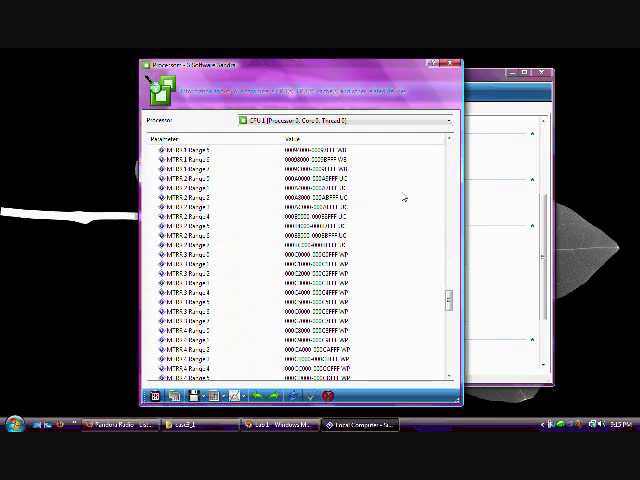
{"action": "scroll", "coordinate": [404, 197], "scroll_direction": "down", "scroll_amount": 3}
{"action": "scroll", "coordinate": [404, 197], "scroll_direction": "down", "scroll_amount": 3}
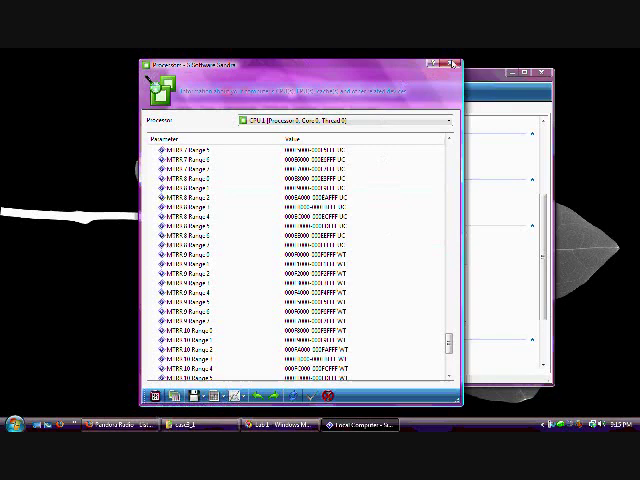
{"action": "key", "text": "Escape"}
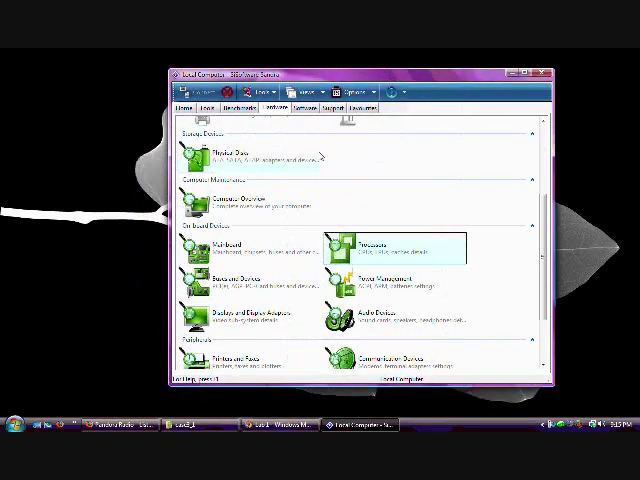
- View and close the Displays and Display Adapters and Physical Disks reports
{"action": "left_click", "coordinate": [234, 320]}
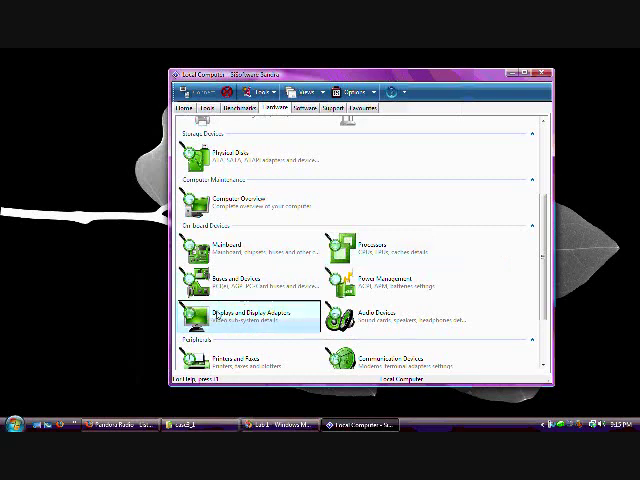
{"action": "right_click", "coordinate": [234, 316]}
{"action": "left_click", "coordinate": [252, 317]}
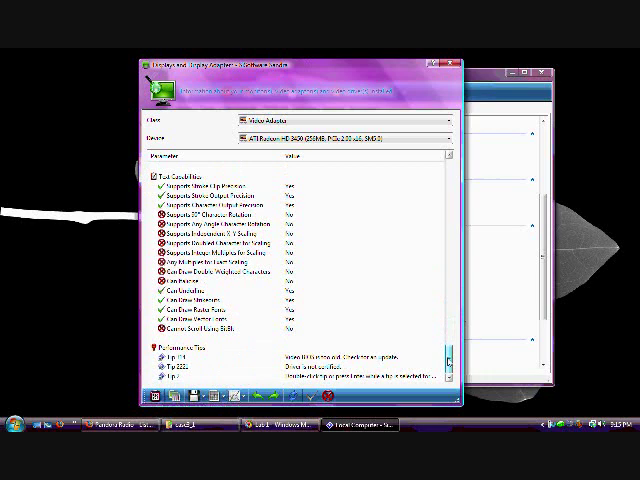
{"action": "left_click", "coordinate": [449, 67]}
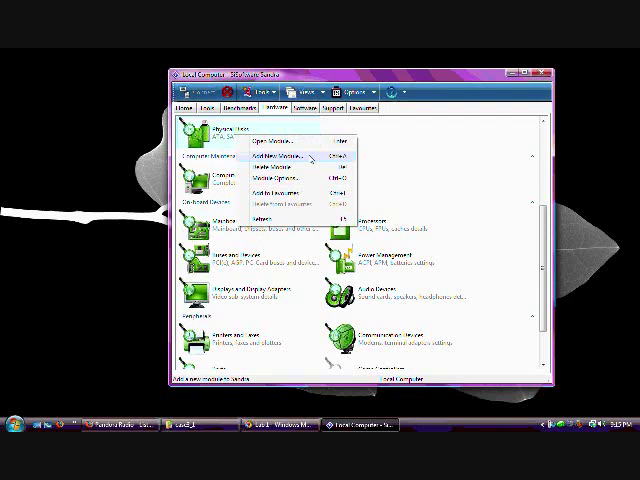
{"action": "left_click", "coordinate": [270, 143]}
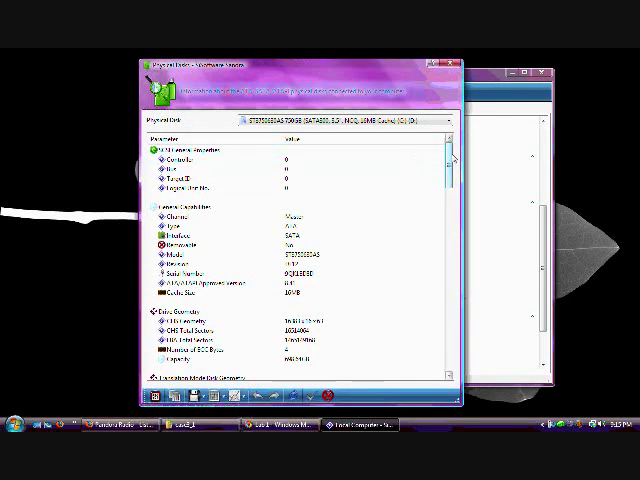
{"action": "left_click_drag", "start_coordinate": [451, 158], "coordinate": [449, 345]}
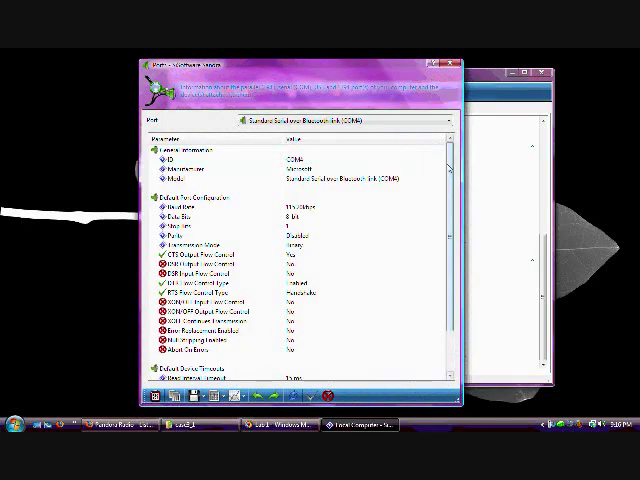
{"action": "scroll", "coordinate": [449, 200], "scroll_direction": "down", "scroll_amount": 3}
{"action": "scroll", "coordinate": [449, 200], "scroll_direction": "down", "scroll_amount": 2}
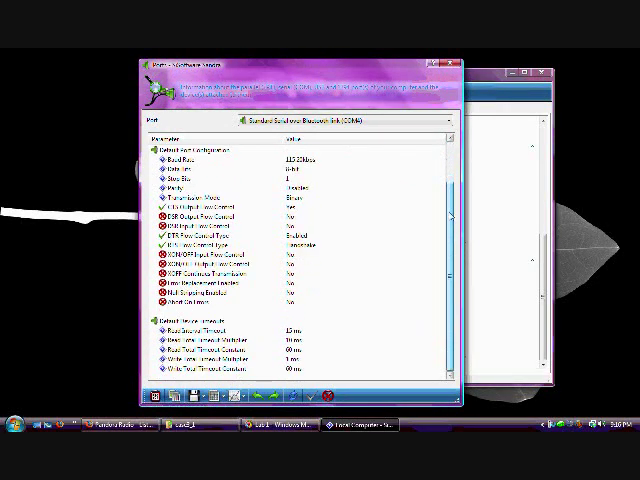
{"action": "scroll", "coordinate": [449, 200], "scroll_direction": "up", "scroll_amount": 5}
{"action": "left_click", "coordinate": [448, 120]}
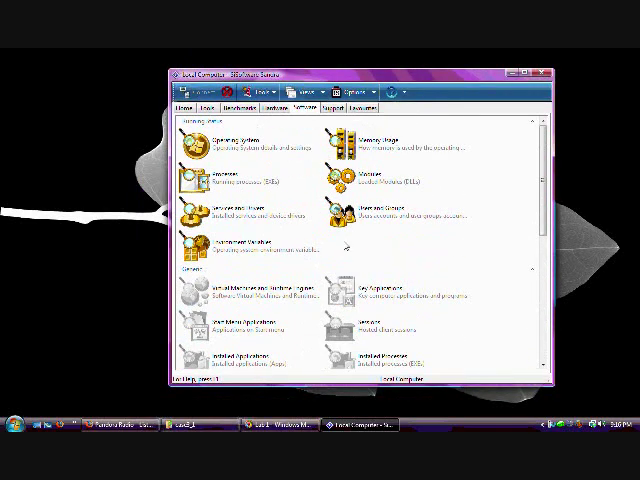
{"action": "right_click", "coordinate": [218, 188]}
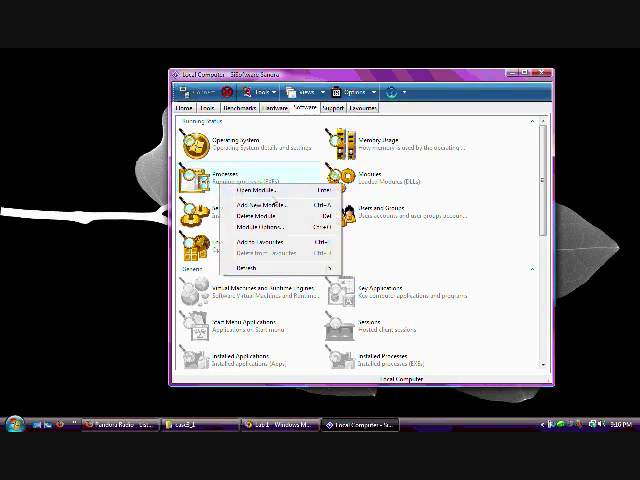
{"action": "left_click", "coordinate": [240, 195]}
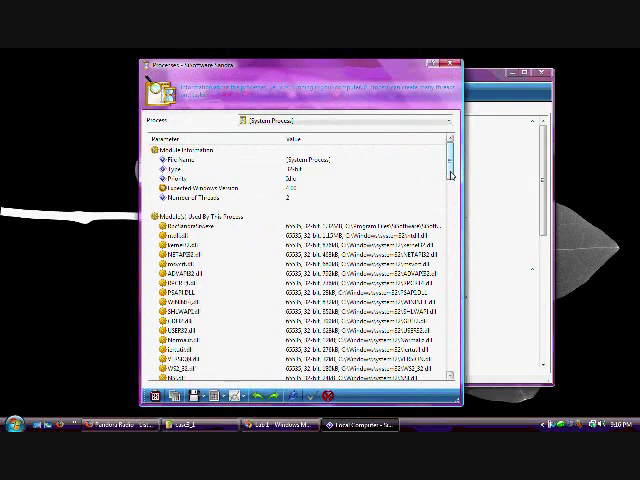
{"action": "mouse_move", "coordinate": [451, 160]}
{"action": "left_mouse_down"}
{"action": "mouse_move", "coordinate": [450, 295]}
{"action": "mouse_move", "coordinate": [452, 245]}
{"action": "left_mouse_up"}
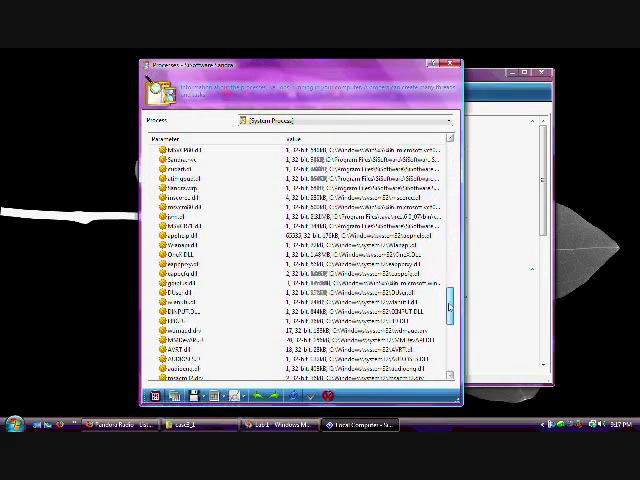
{"action": "left_click", "coordinate": [447, 120]}
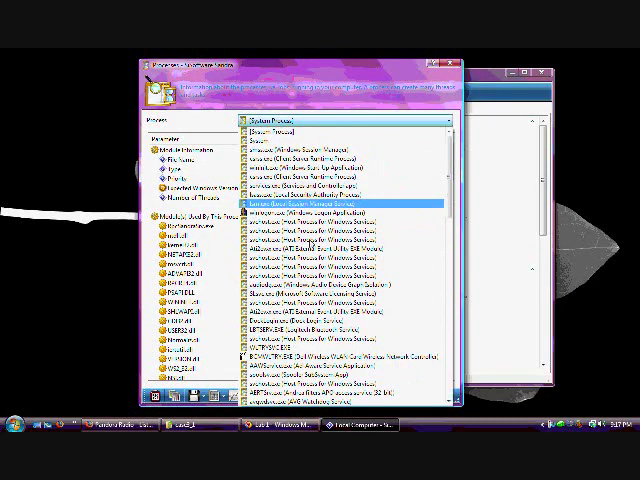
{"action": "left_click", "coordinate": [270, 131]}
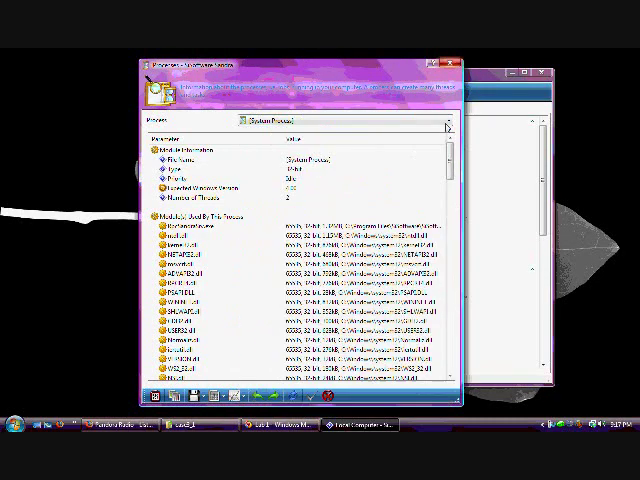
{"action": "left_click", "coordinate": [456, 64]}
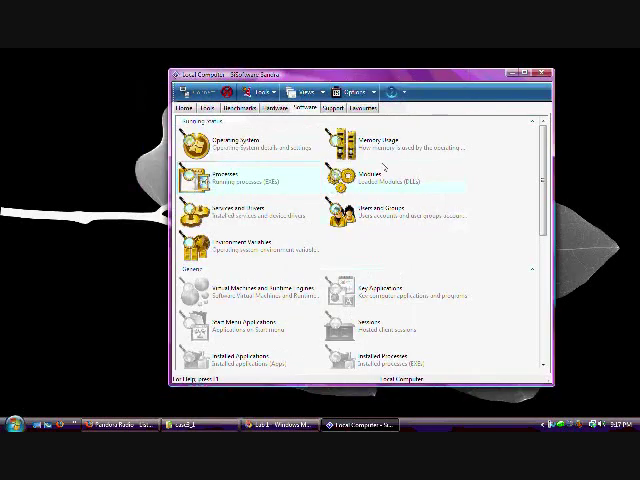
- Open the Memory Usage module from its context menu, review it, then close it
{"action": "right_click", "coordinate": [380, 146]}
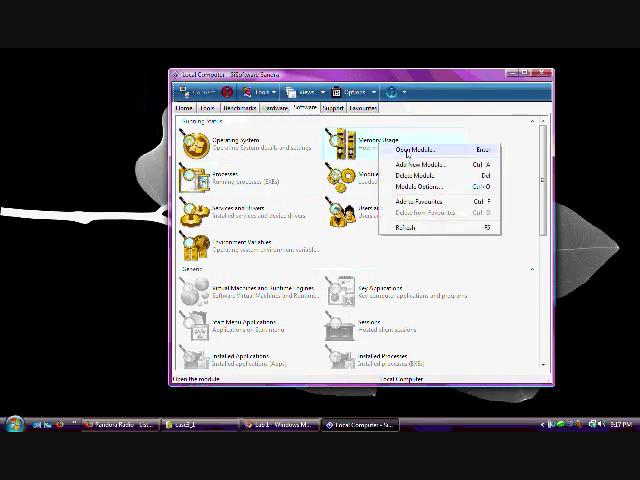
{"action": "left_click", "coordinate": [408, 150]}
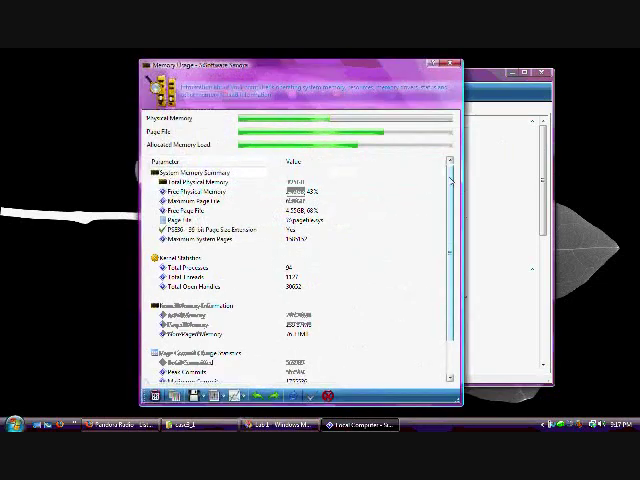
{"action": "mouse_move", "coordinate": [450, 178]}
{"action": "left_mouse_down"}
{"action": "mouse_move", "coordinate": [449, 235]}
{"action": "mouse_move", "coordinate": [449, 168]}
{"action": "left_mouse_up"}
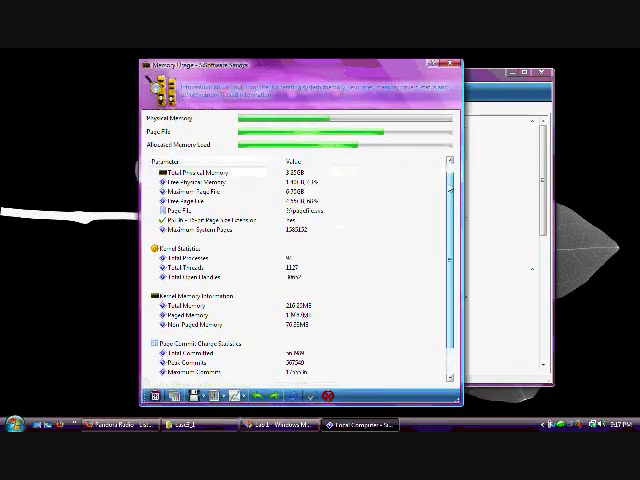
{"action": "left_click", "coordinate": [448, 66]}
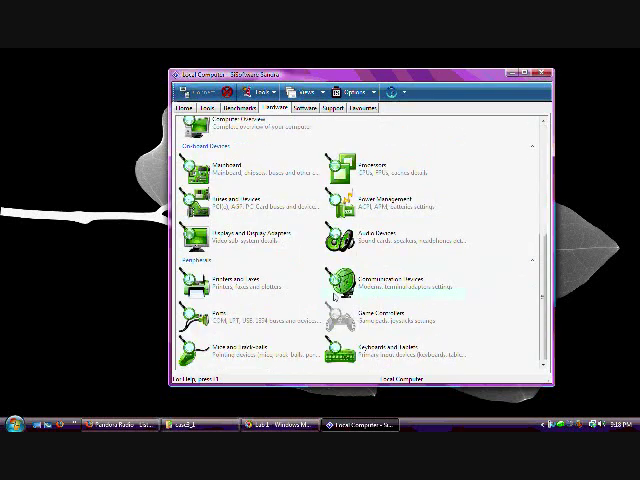
{"action": "scroll", "coordinate": [298, 352], "scroll_direction": "up", "scroll_amount": 5}
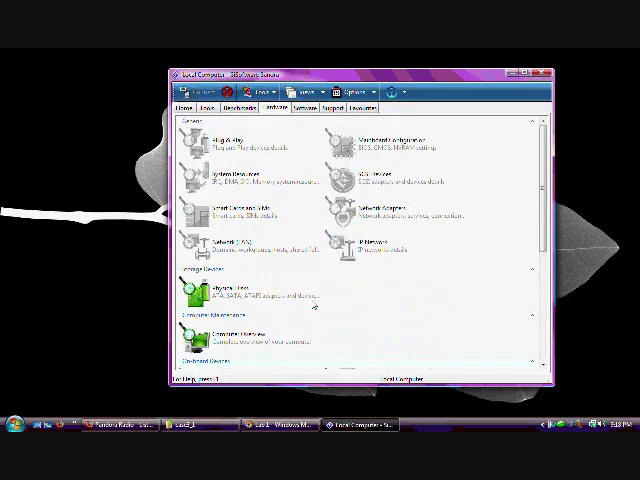